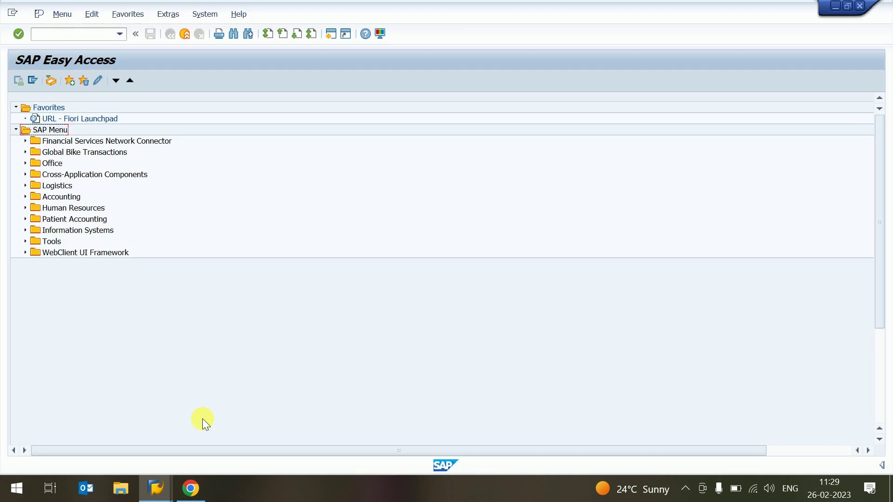
# Run transaction spro from the command field to open the Customizing project screen.
pyautogui.doubleClick(202, 419)
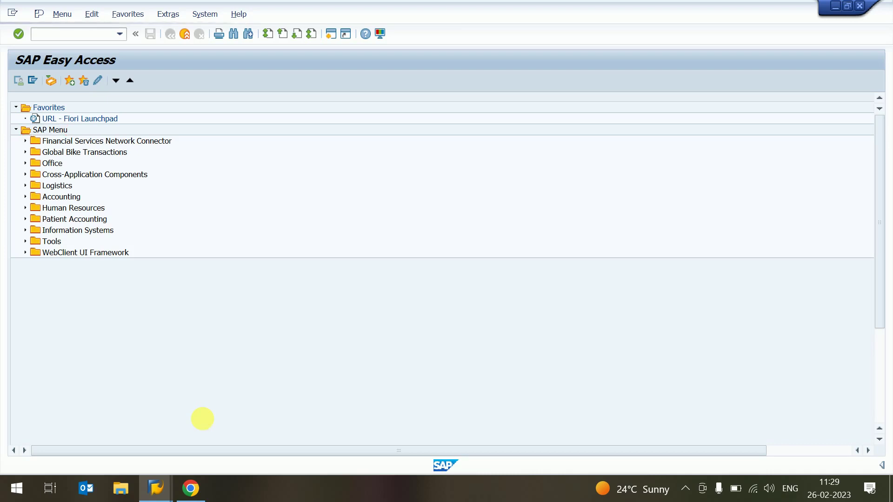
pyautogui.write('spro')
pyautogui.press('Return')
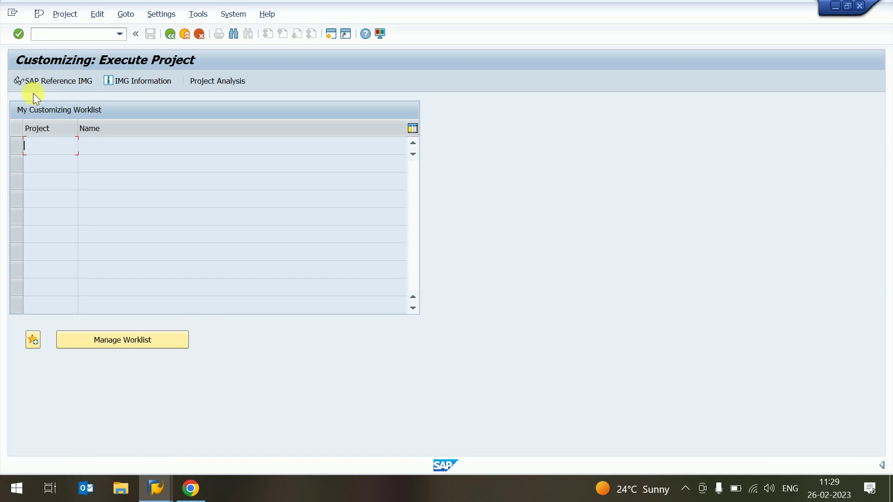
# In SAP Reference IMG, run Enterprise Structure > Definition > Materials Management > Maintain storage location.
pyautogui.click(60, 83)
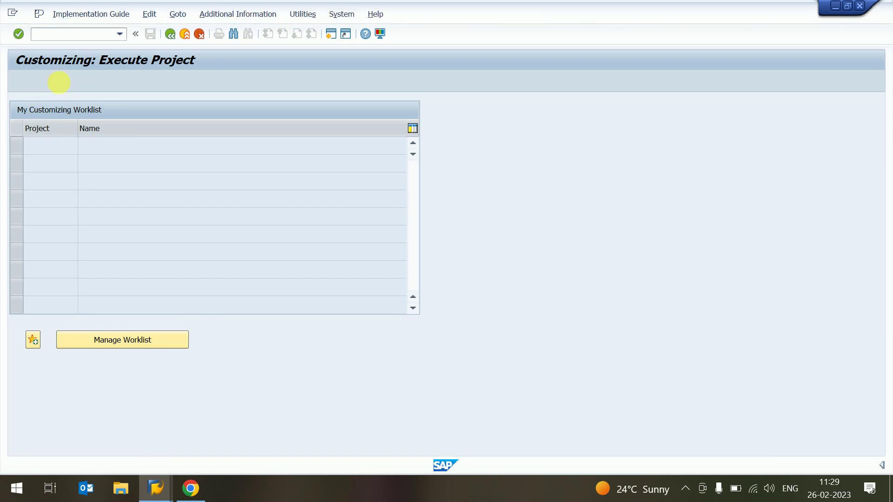
pyautogui.click(54, 177)
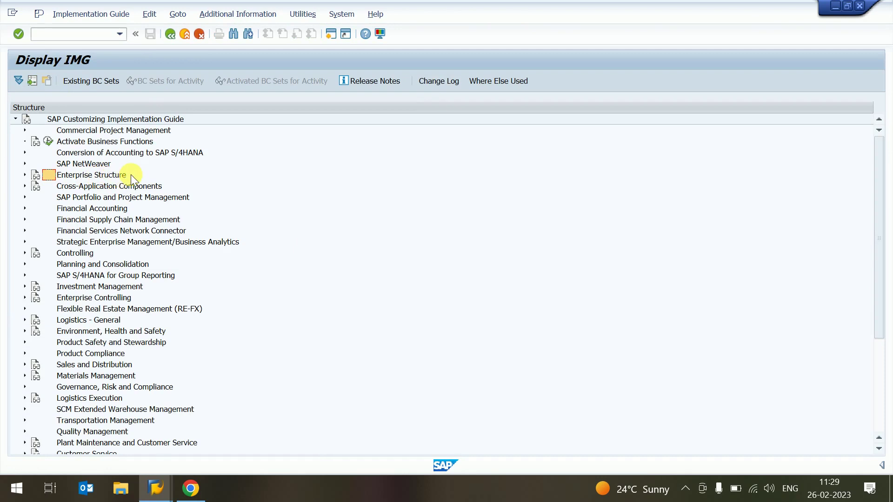
pyautogui.click(25, 175)
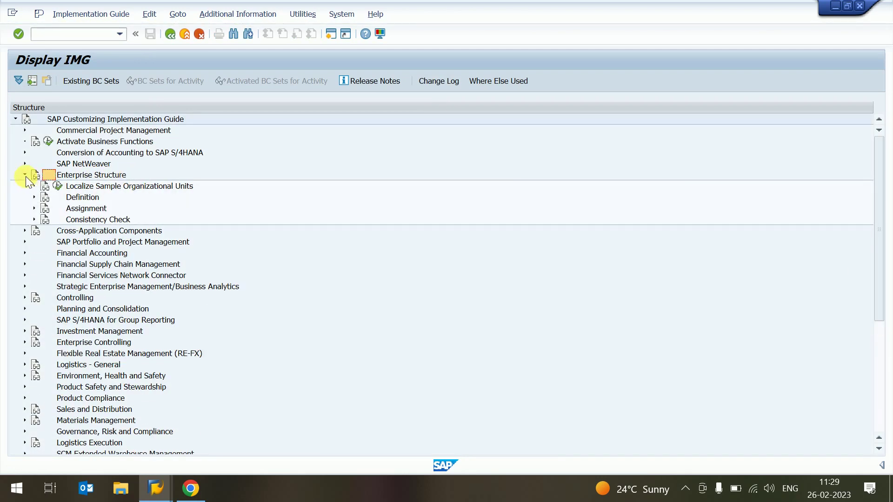
pyautogui.press('Down')
pyautogui.press('Down')
pyautogui.press('Right')
pyautogui.press('Down')
pyautogui.press('Down')
pyautogui.press('Down')
pyautogui.press('Down')
pyautogui.press('Down')
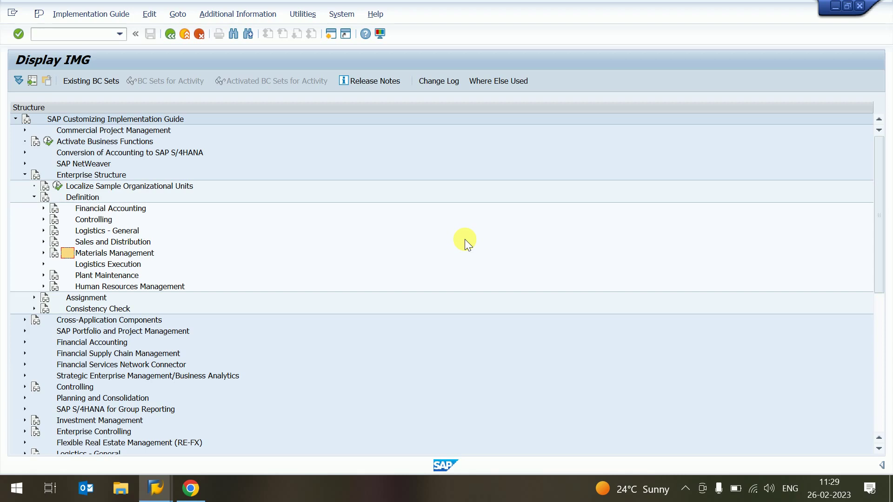
pyautogui.press('Right')
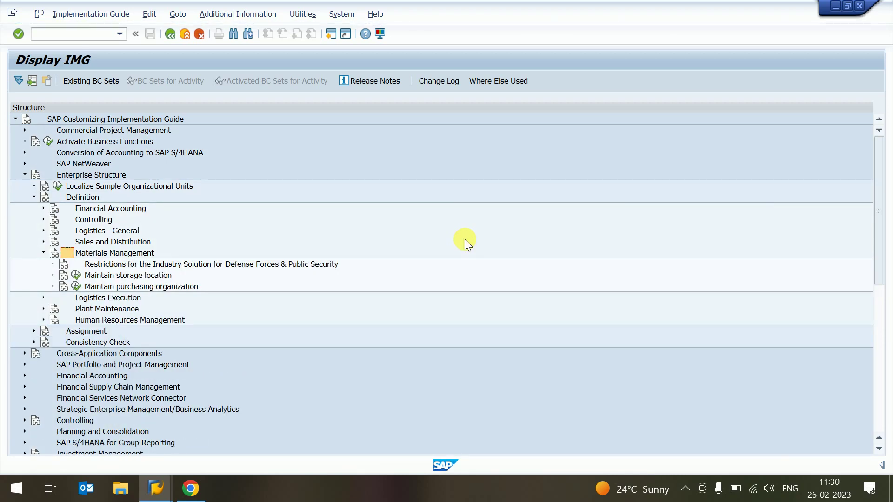
pyautogui.press('Down')
pyautogui.press('Down')
pyautogui.press('Return')
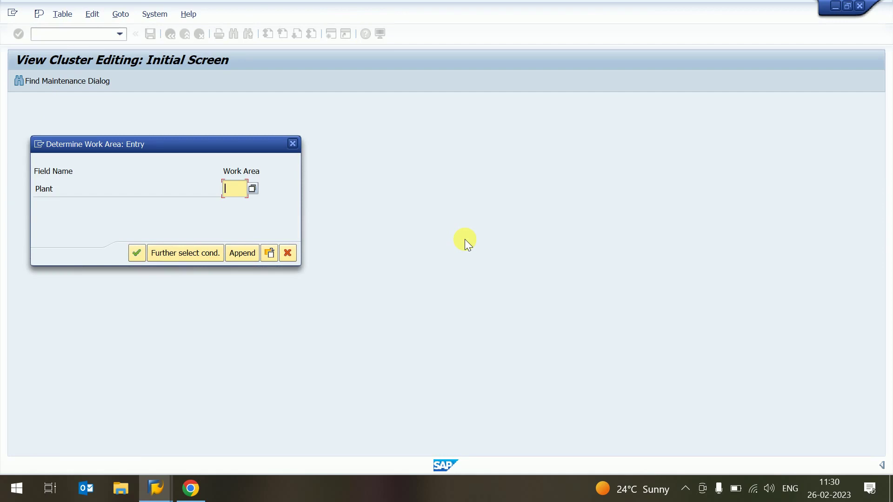
# Pick plant Z100 from the plant value list as the work area.
pyautogui.press('BackSpace')
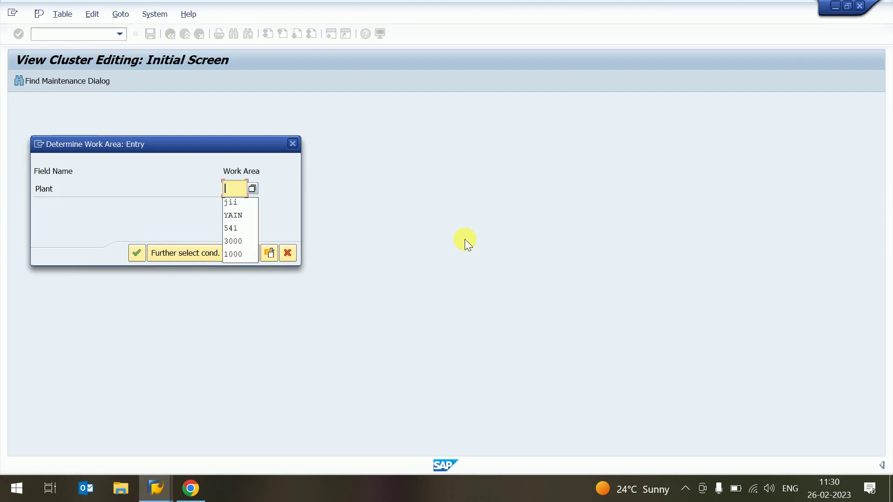
pyautogui.write('1')
pyautogui.press('BackSpace')
pyautogui.click(253, 187)
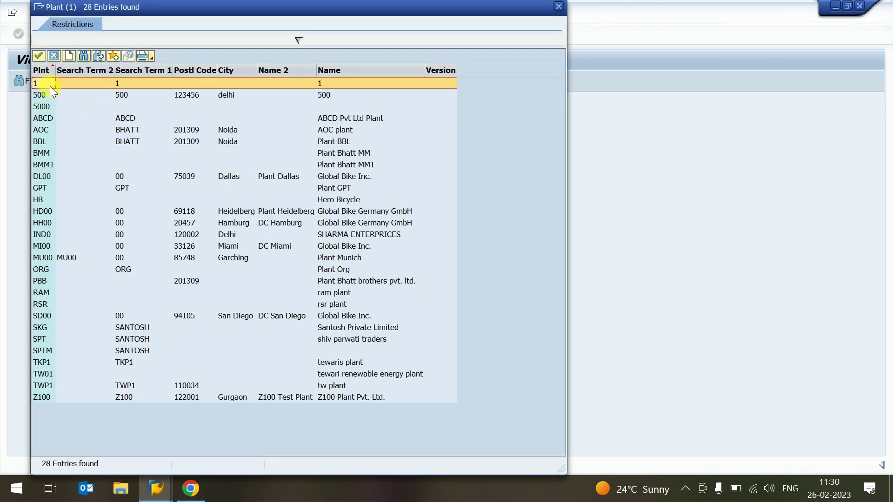
pyautogui.click(47, 396)
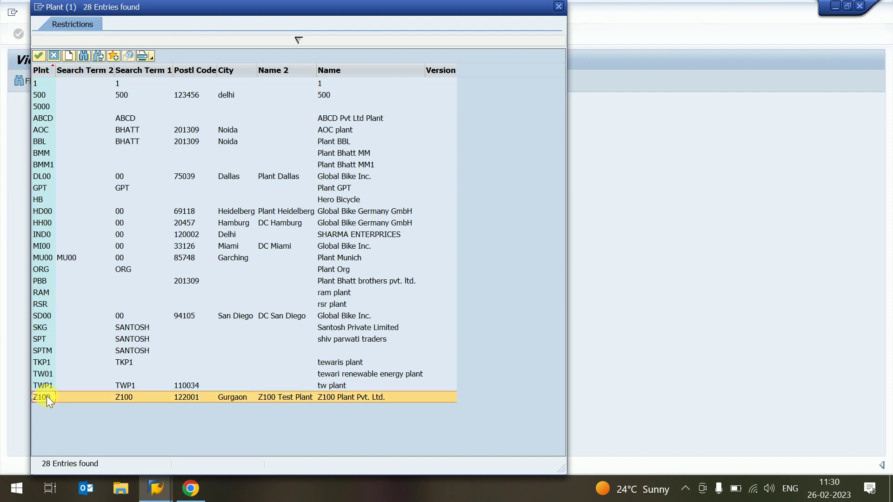
pyautogui.doubleClick(47, 396)
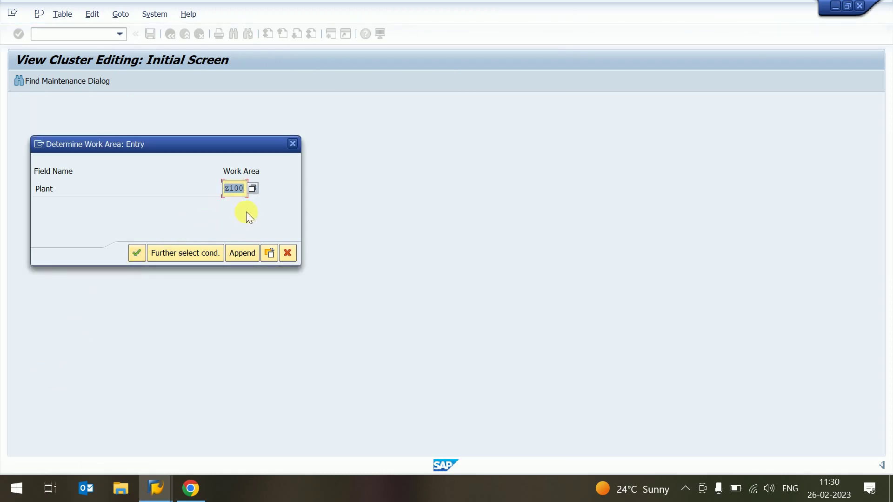
pyautogui.press('Return')
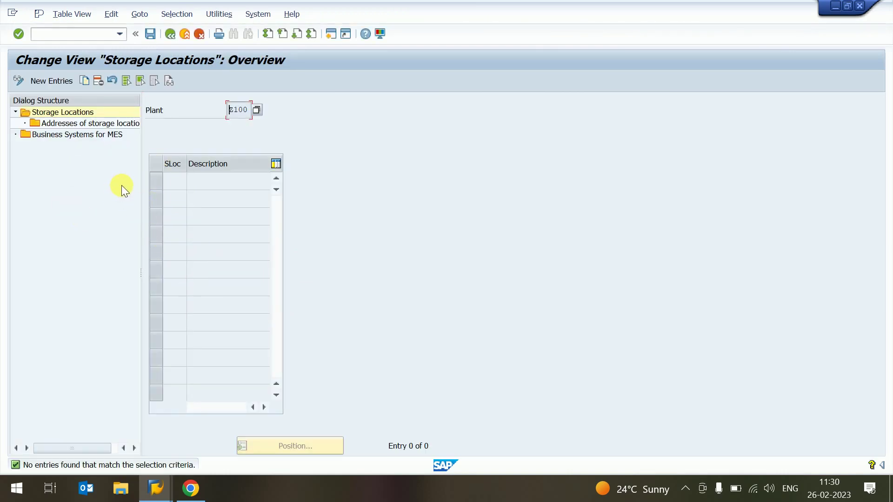
# Add new storage location FG01 with the description 'Finesh Good'.
pyautogui.click(55, 80)
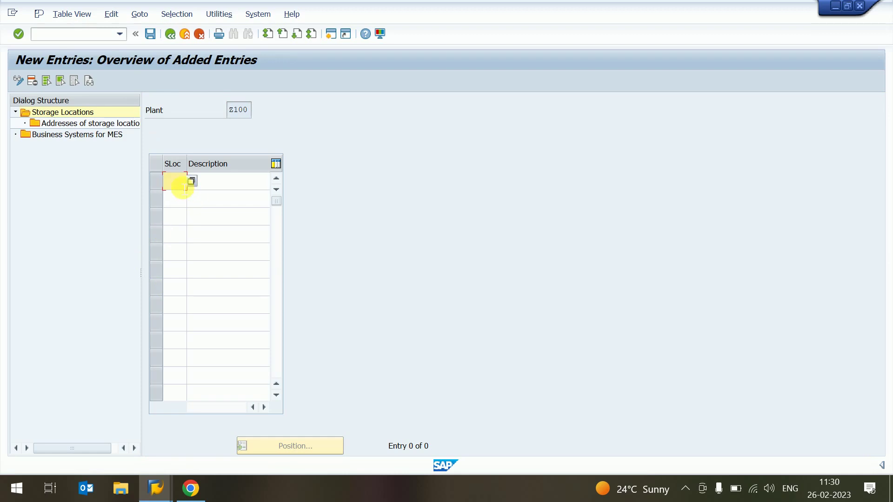
pyautogui.write('FG01')
pyautogui.press('Tab')
pyautogui.write('Fin')
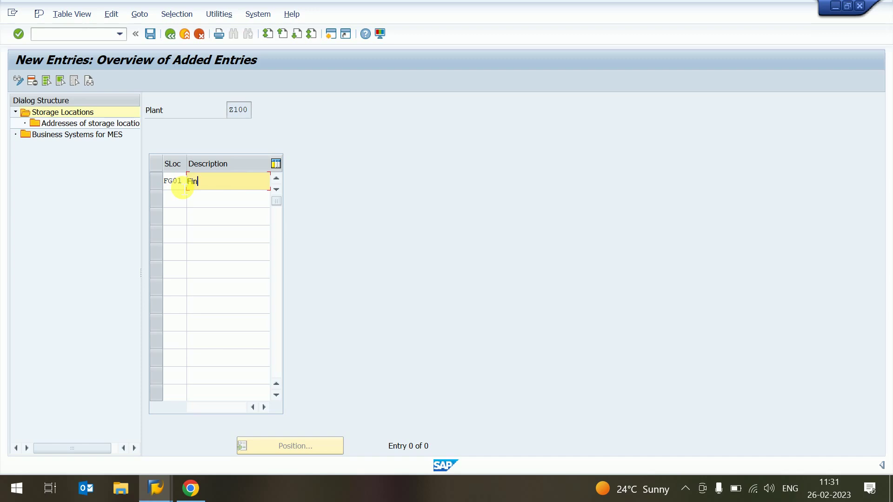
pyautogui.write('esh Good')
pyautogui.click(181, 200)
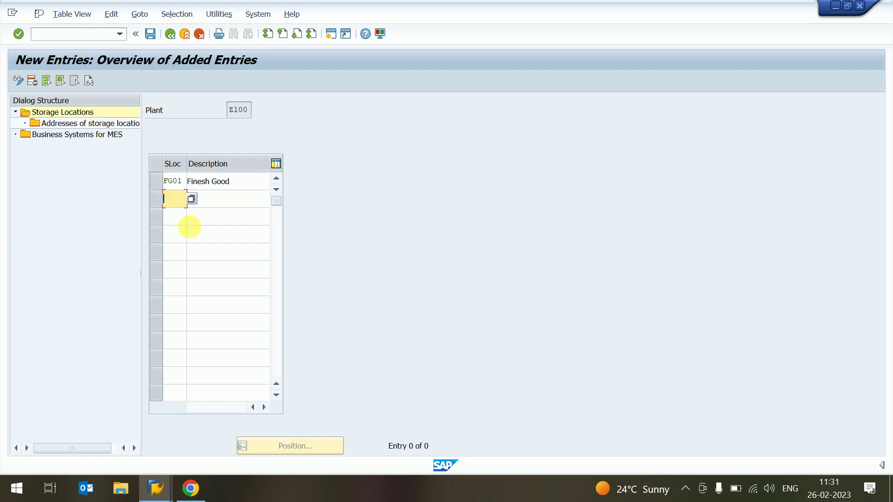
# Confirm FG01, return to the overview, and copy the FG01 row as a template.
pyautogui.press('Return')
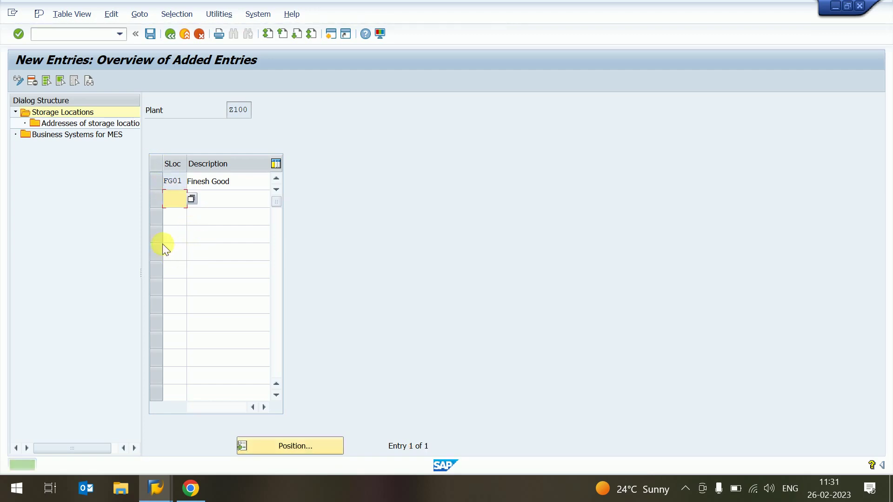
pyautogui.click(154, 183)
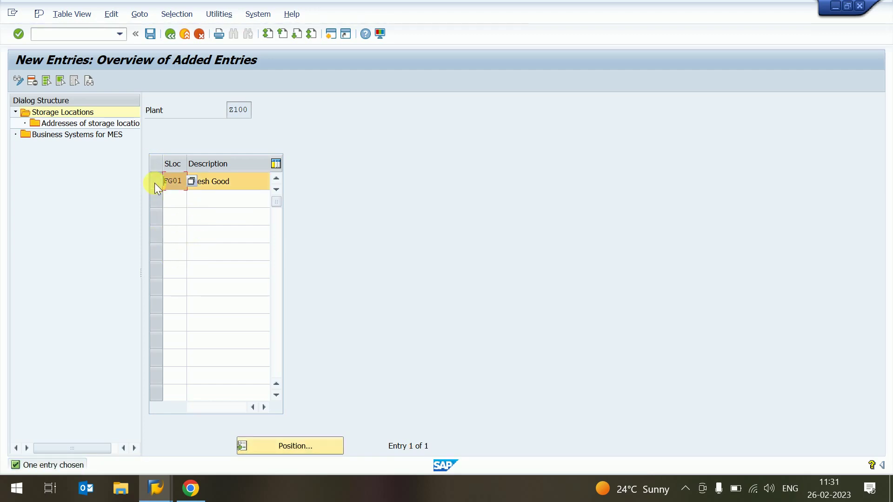
pyautogui.click(156, 185)
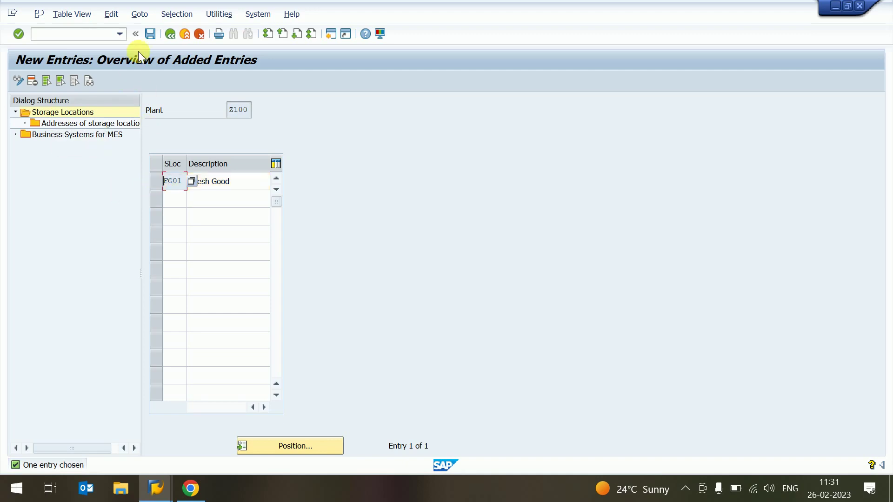
pyautogui.click(171, 34)
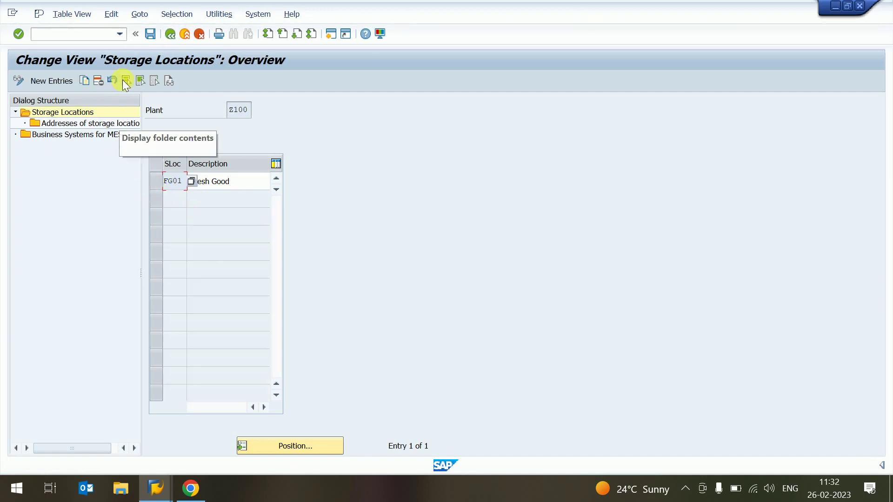
pyautogui.click(157, 184)
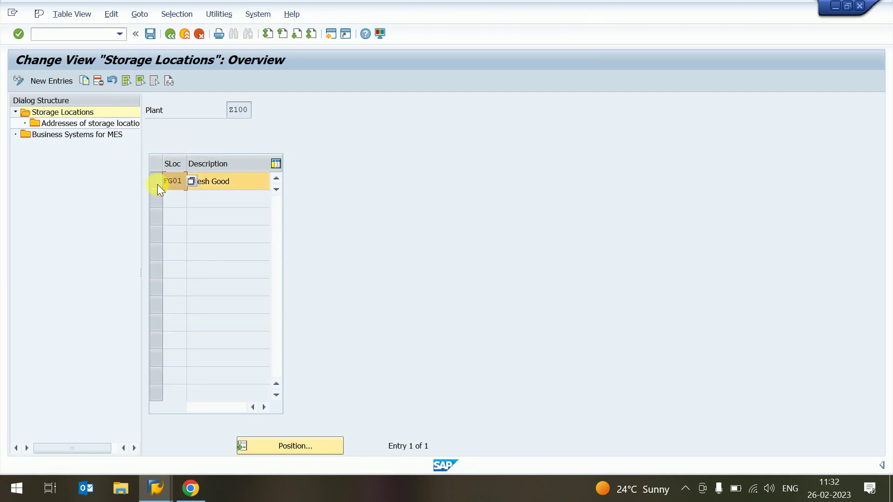
pyautogui.click(85, 82)
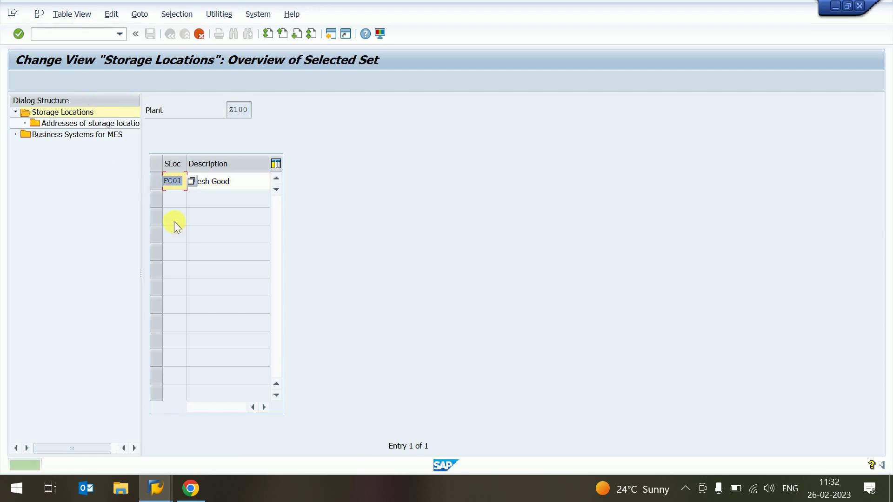
# Change the copy to storage location RM01 with description 'Raw Material -1'.
pyautogui.press('BackSpace')
pyautogui.write('RM01')
pyautogui.press('Tab')
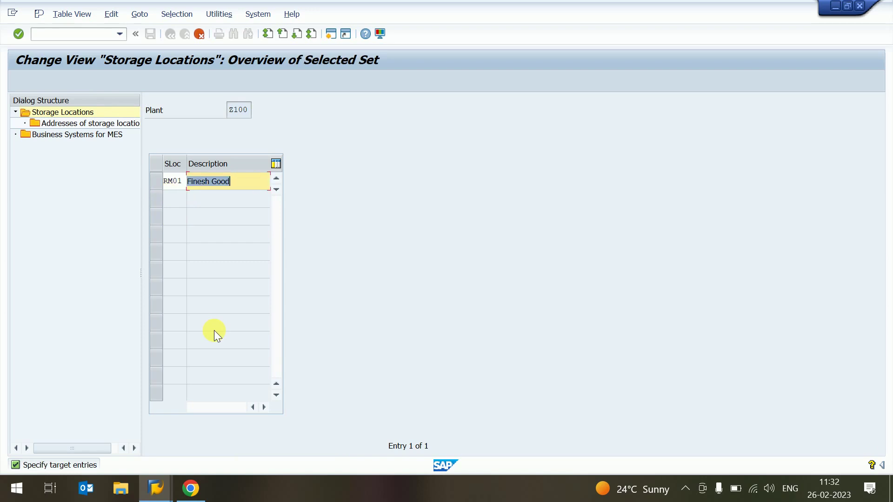
pyautogui.press('BackSpace')
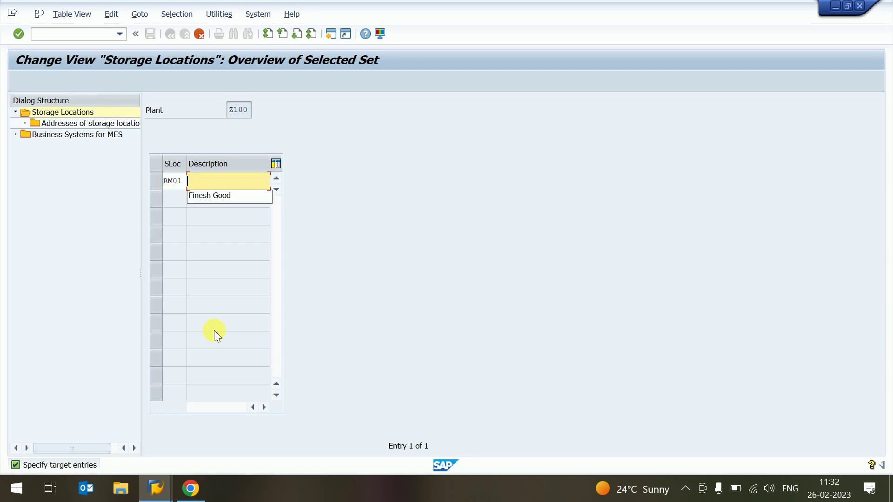
pyautogui.write('Raw material')
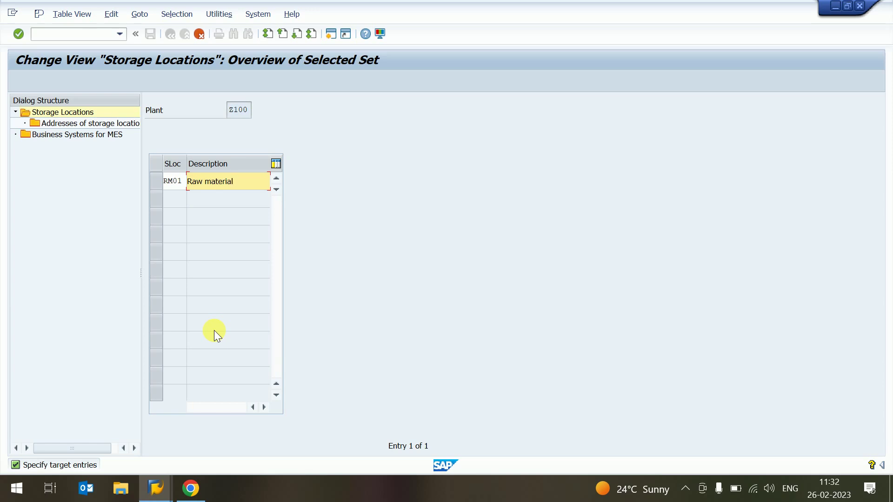
pyautogui.write(' 01')
pyautogui.press('BackSpace')
pyautogui.press('BackSpace')
pyautogui.press('BackSpace')
pyautogui.press('BackSpace')
pyautogui.press('BackSpace')
pyautogui.write('M')
pyautogui.write('-')
pyautogui.press('Return')
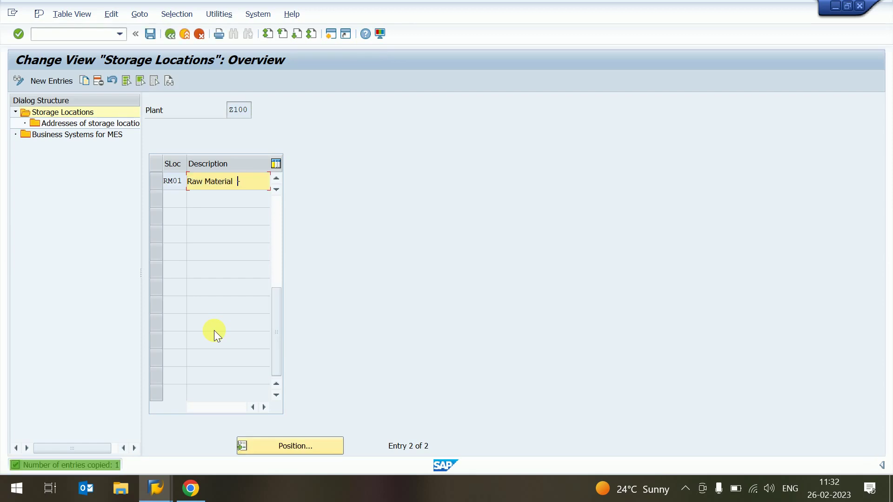
pyautogui.write('1')
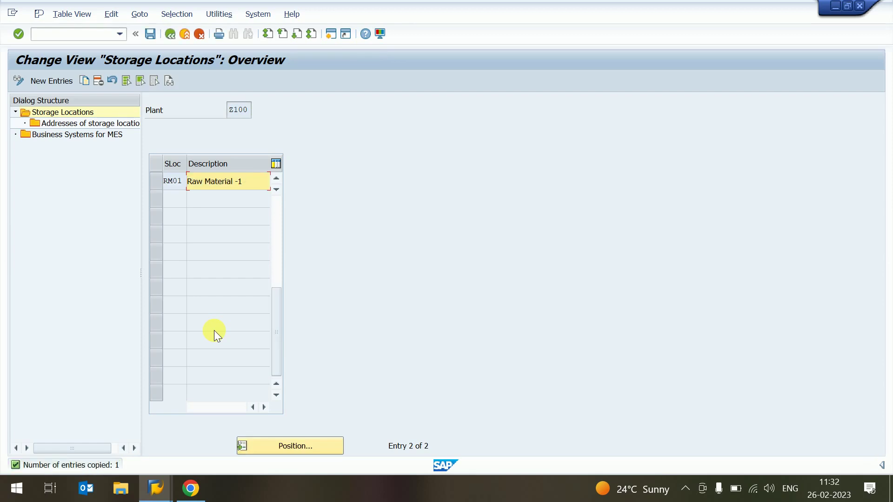
pyautogui.press('Return')
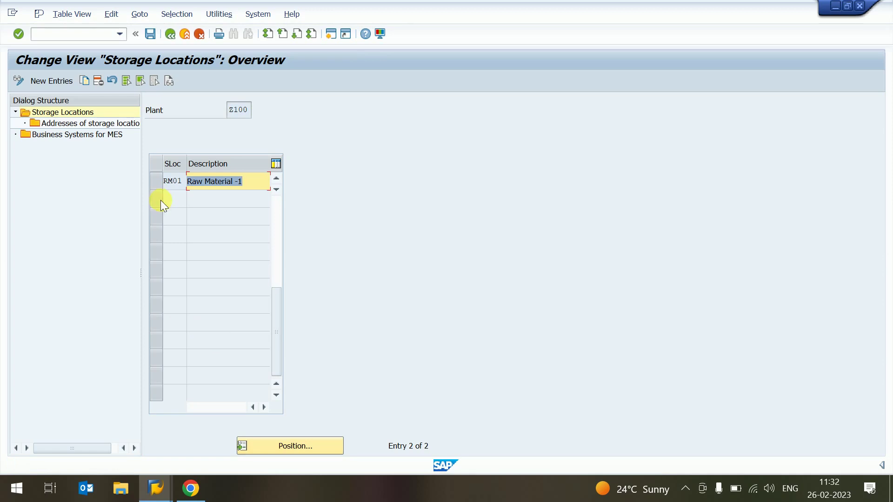
pyautogui.click(156, 187)
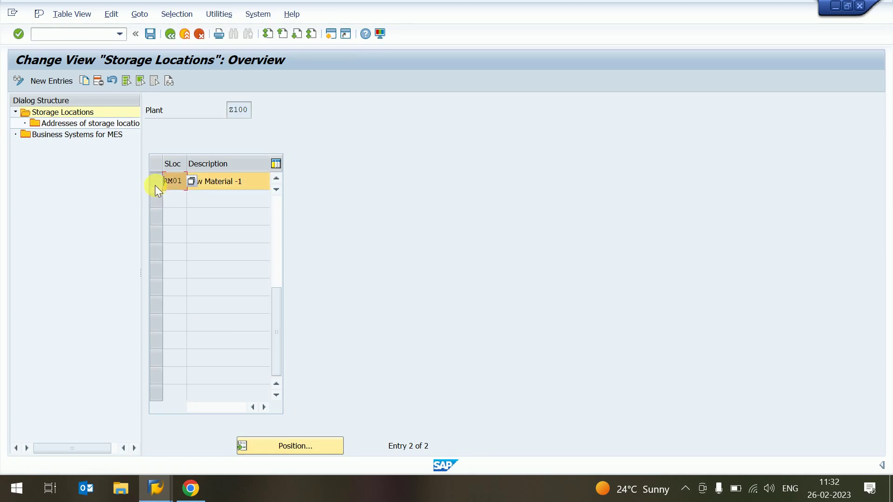
# Copy RM01 and change the copy's description to 'Raw Material -2'.
pyautogui.click(85, 80)
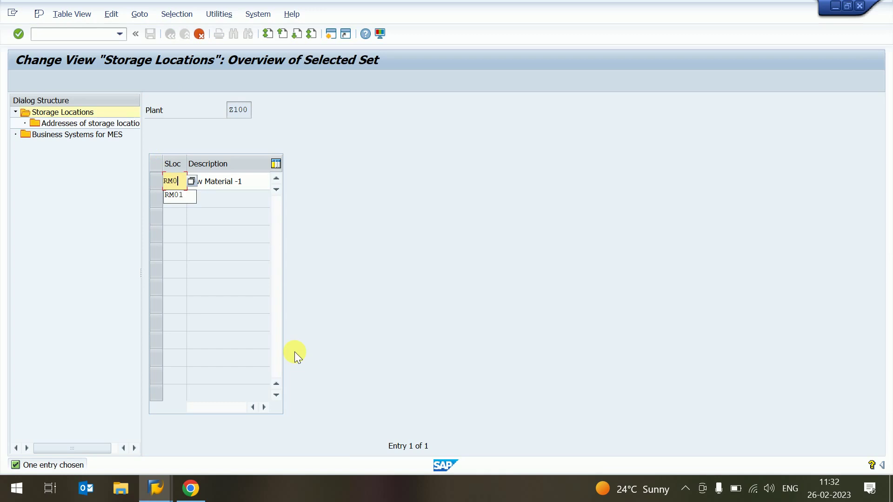
pyautogui.write('1')
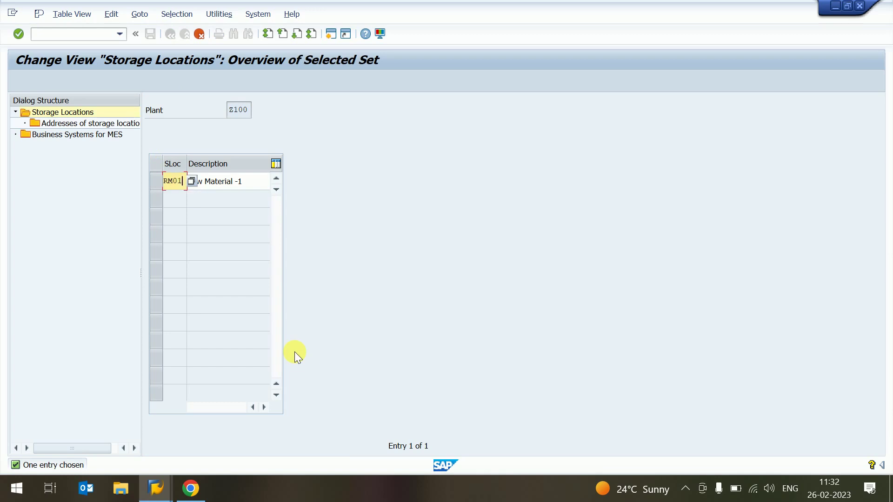
pyautogui.press('Tab')
pyautogui.press('End')
pyautogui.press('BackSpace')
pyautogui.write('2')
pyautogui.press('Return')
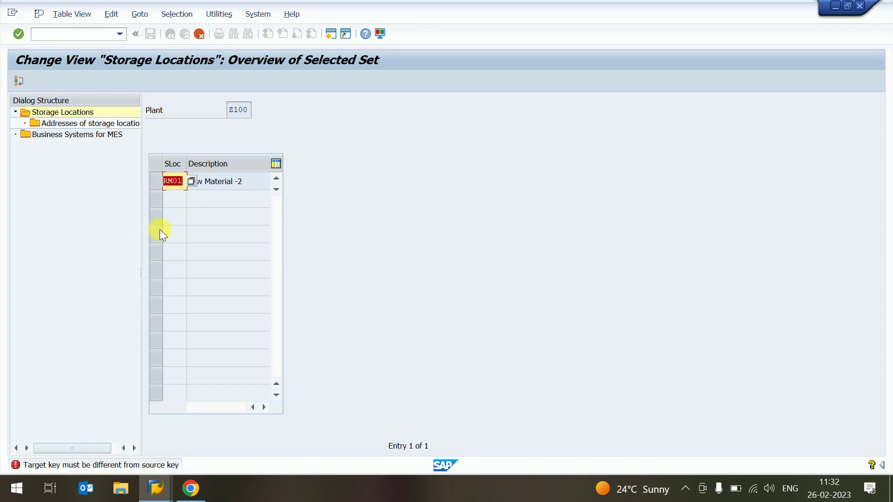
# Fix the duplicate key to RM02 and confirm the copied storage location.
pyautogui.press('End')
pyautogui.press('BackSpace')
pyautogui.write('2')
pyautogui.press('Return')
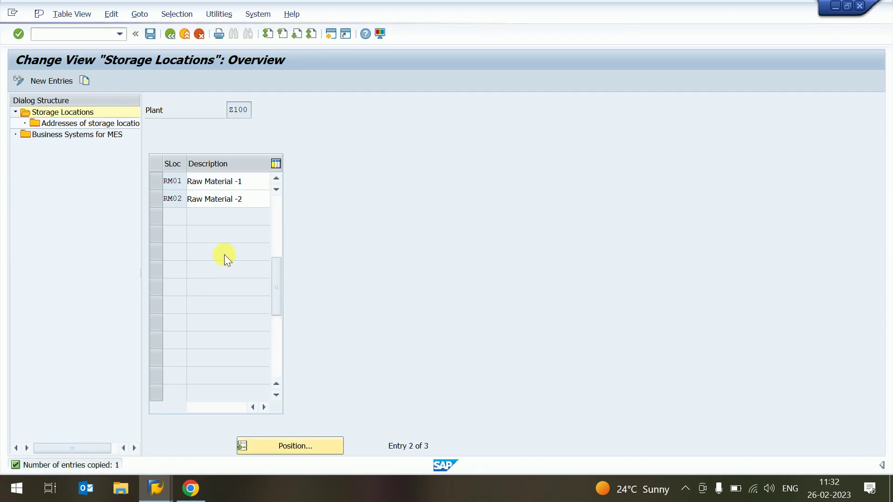
pyautogui.scroll(1, 200, 256)
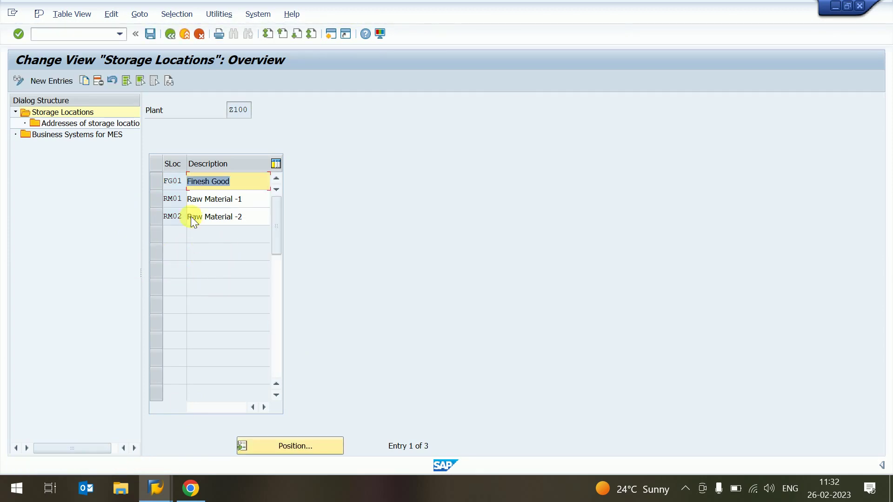
# Add new storage location GS01 with description 'General Goods'.
pyautogui.click(53, 81)
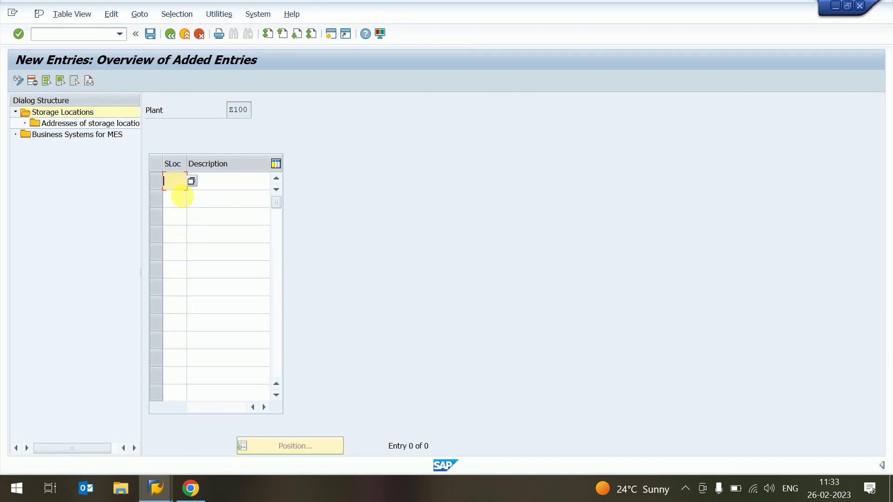
pyautogui.write('GS01')
pyautogui.press('Tab')
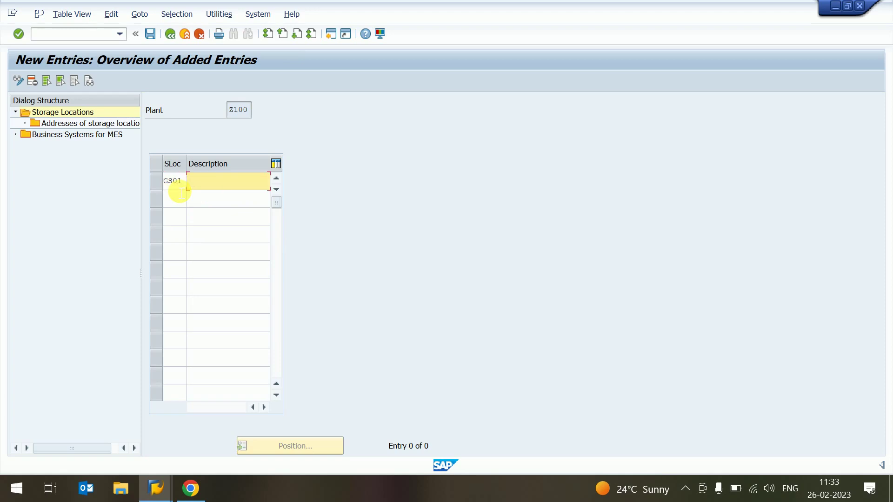
pyautogui.write('General Goods')
pyautogui.press('Return')
# Add storage location PK01 'Pack. Material' and save the new entries.
pyautogui.click(179, 198)
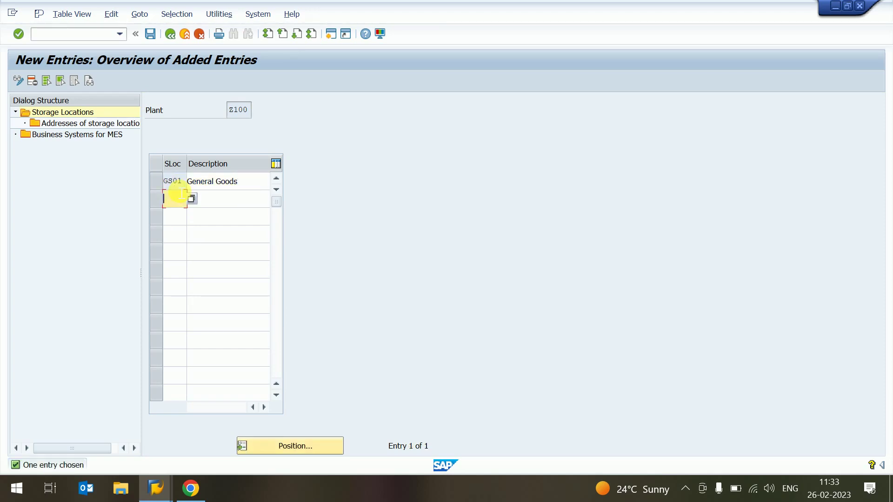
pyautogui.write('PK01')
pyautogui.press('Tab')
pyautogui.write('Pack')
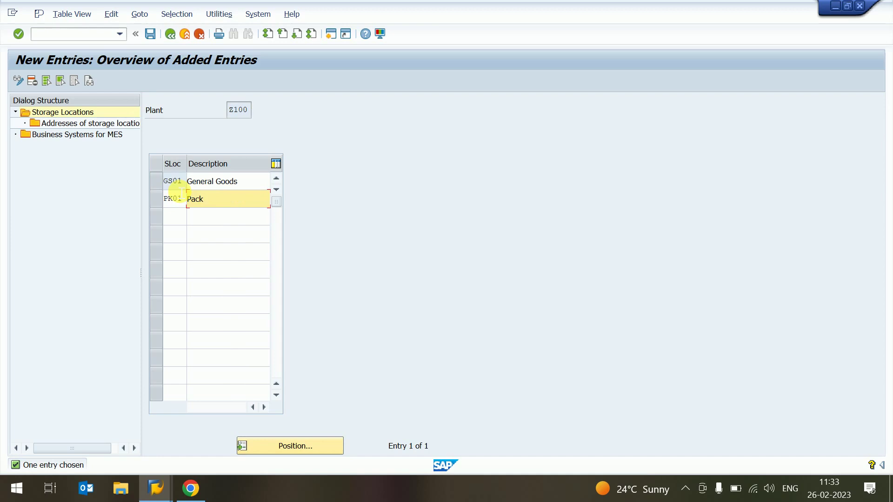
pyautogui.write('ging ')
pyautogui.write('Mat')
pyautogui.write('eria')
pyautogui.press('Left')
pyautogui.press('Left')
pyautogui.press('Left')
pyautogui.press('Left')
pyautogui.press('Left')
pyautogui.press('Left')
pyautogui.press('Left')
pyautogui.press('Left')
pyautogui.press('Delete')
pyautogui.press('Delete')
pyautogui.press('BackSpace')
pyautogui.press('BackSpace')
pyautogui.write('.')
pyautogui.press('Right')
pyautogui.press('Right')
pyautogui.write('l')
pyautogui.press('Return')
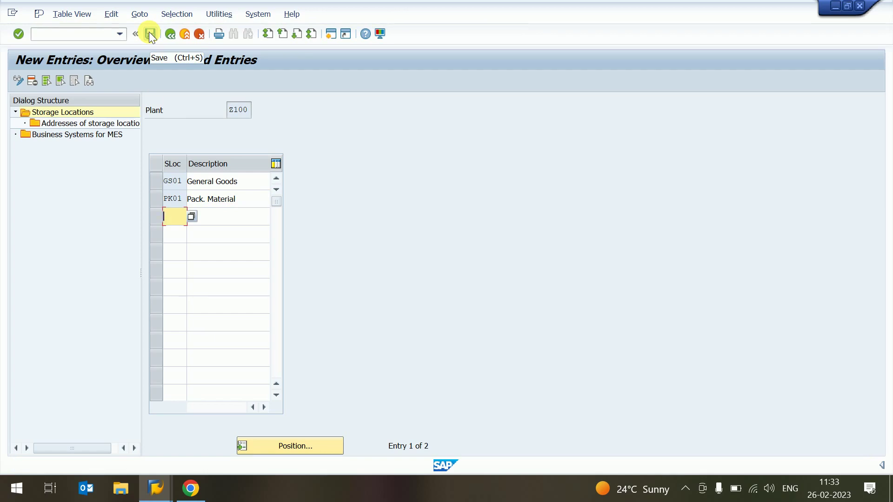
pyautogui.click(150, 34)
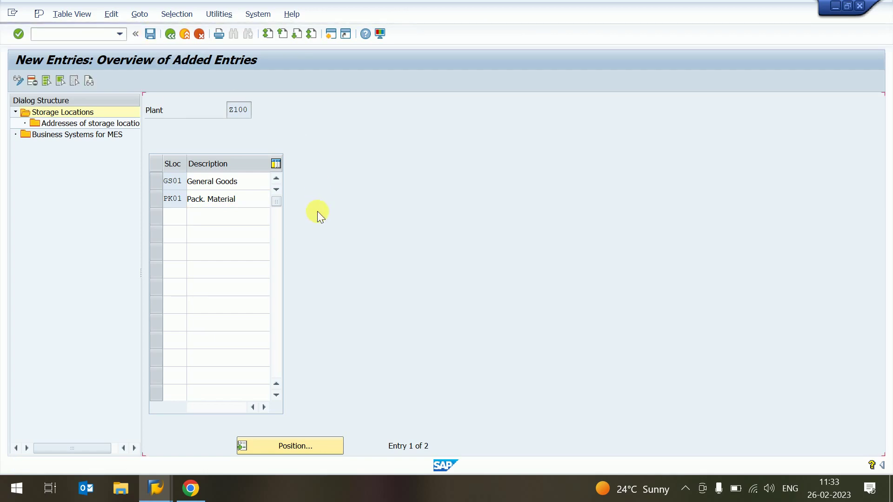
# Reopen plant Z100's storage locations to verify all five entries, then return to the IMG.
pyautogui.click(169, 36)
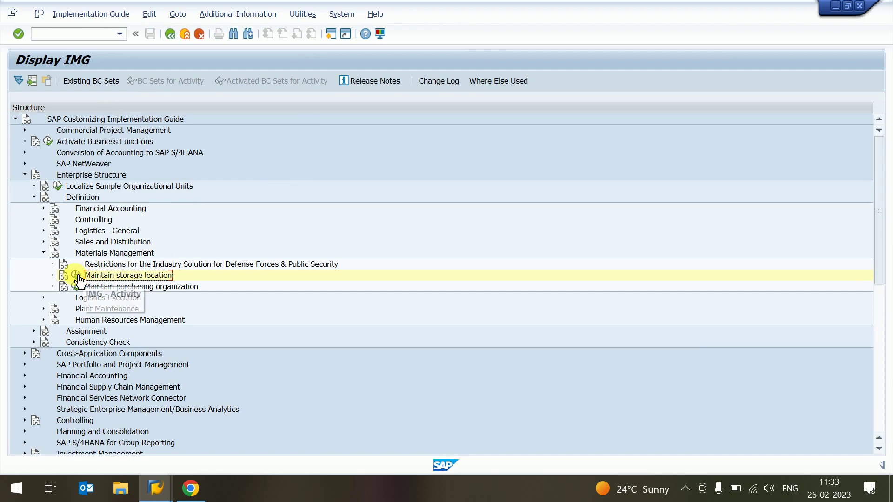
pyautogui.click(77, 277)
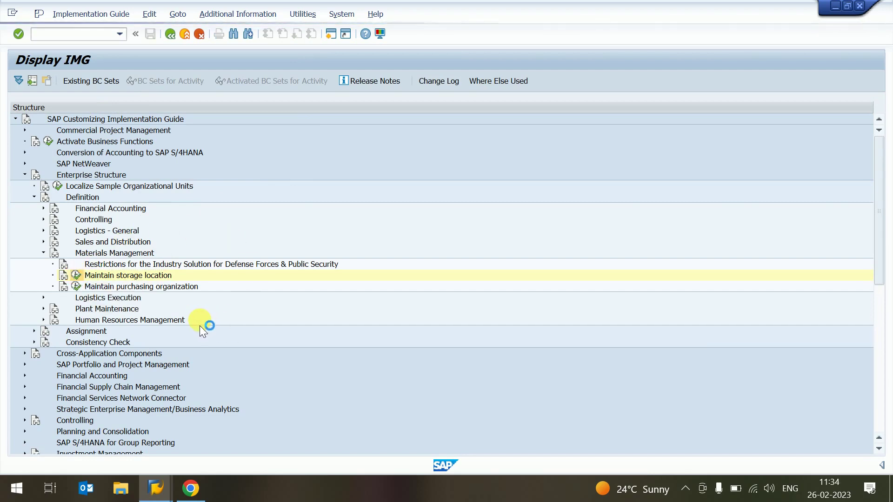
pyautogui.press('Return')
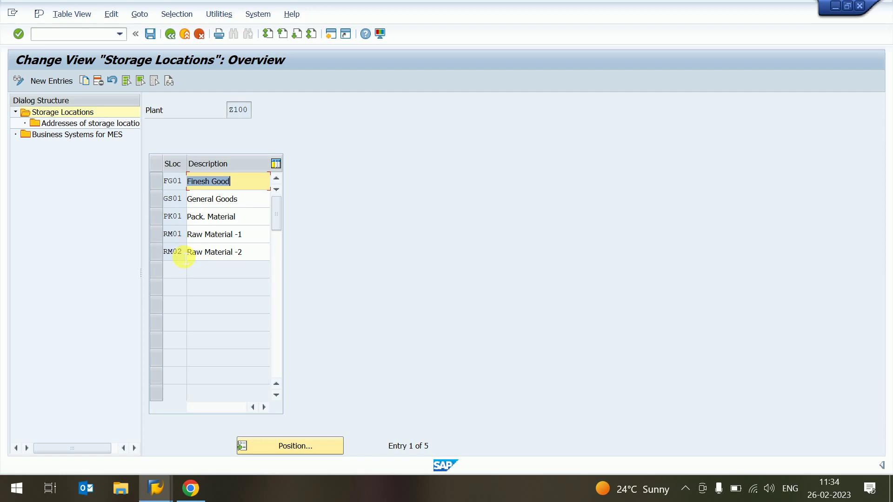
pyautogui.click(171, 34)
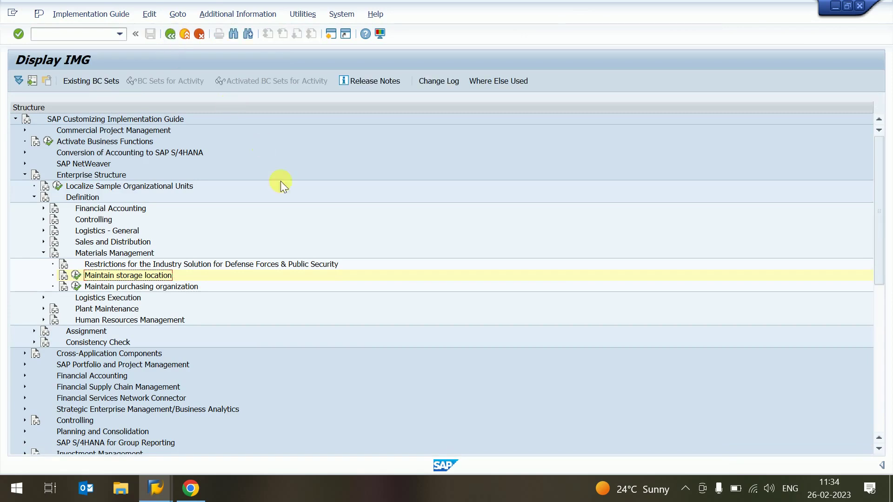
# Open Maintain purchasing organization and browse the 16 existing purchasing organizations.
pyautogui.click(76, 287)
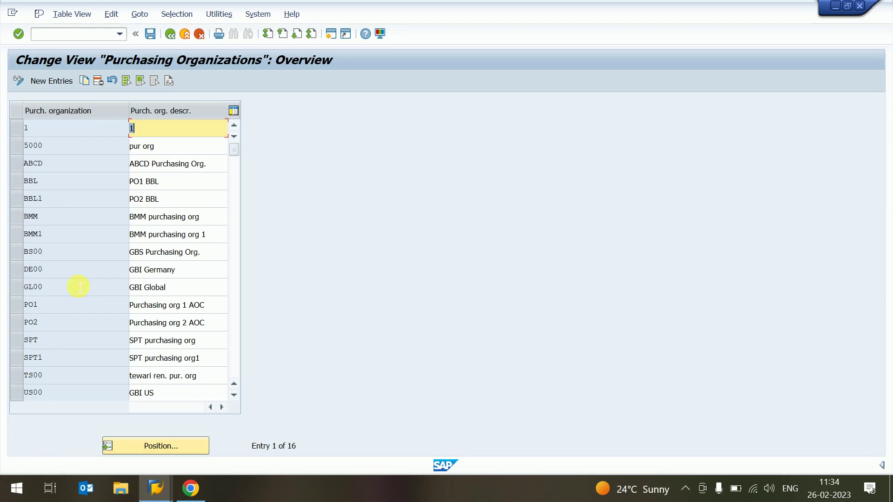
pyautogui.click(56, 349)
pyautogui.scroll(-5, 57, 349)
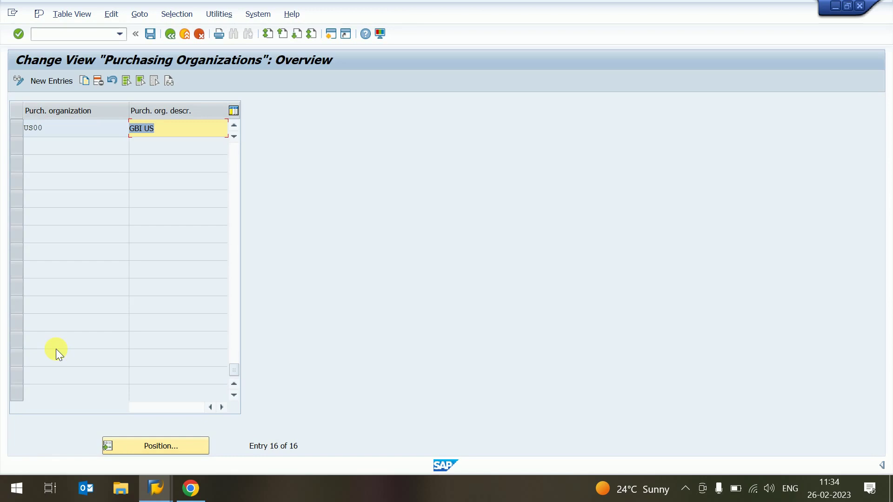
pyautogui.click(48, 77)
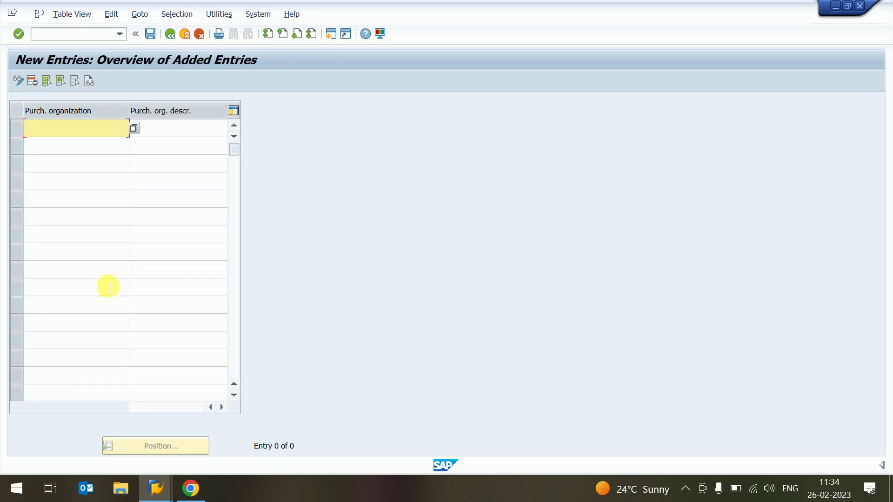
pyautogui.click(172, 35)
pyautogui.click(18, 252)
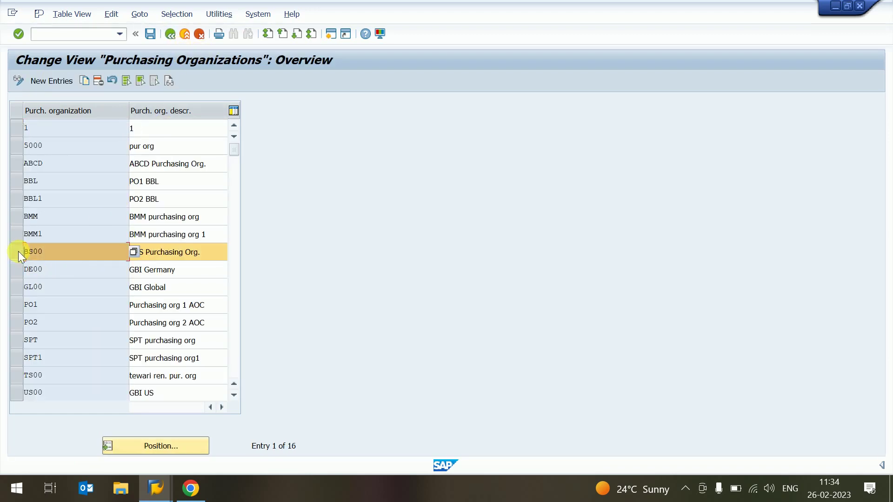
pyautogui.click(19, 251)
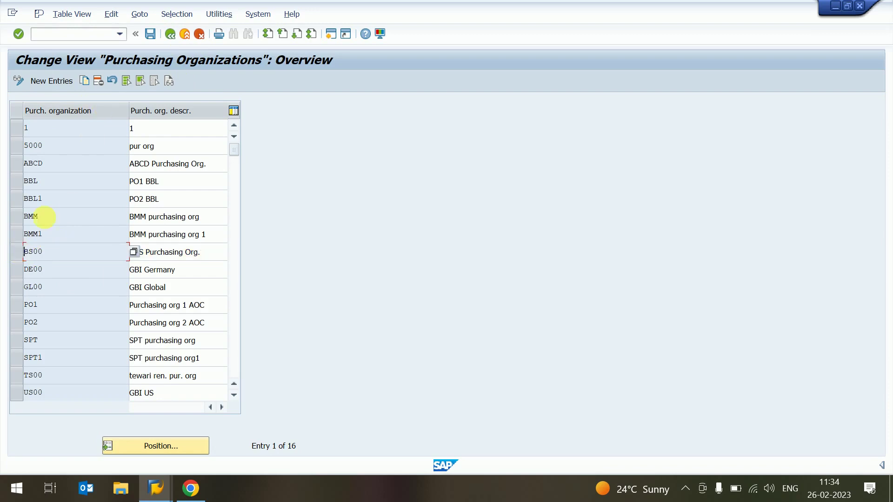
pyautogui.click(61, 80)
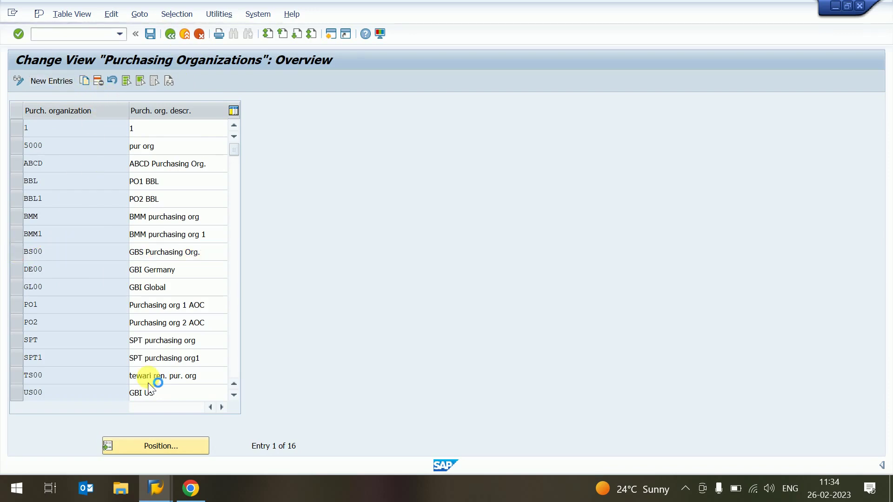
# Enter purchasing organization Z001 with description 'Z001 Plant Purchase' and save it.
pyautogui.write('Z001')
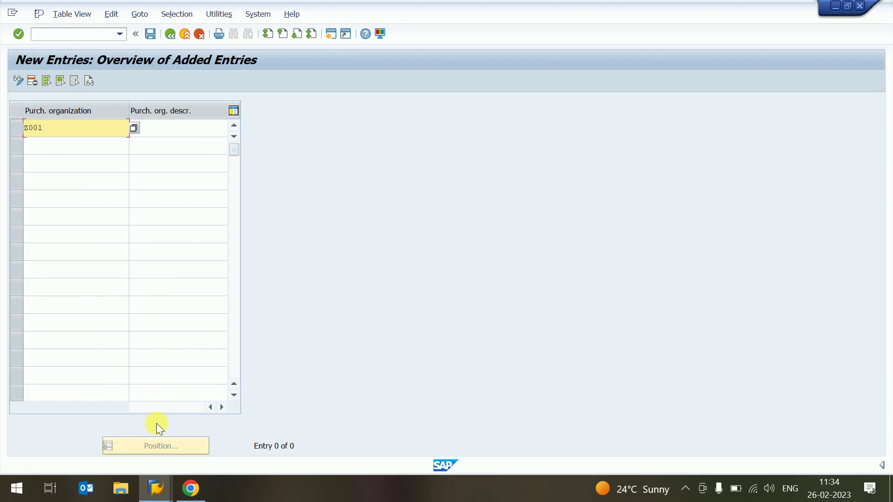
pyautogui.press('Tab')
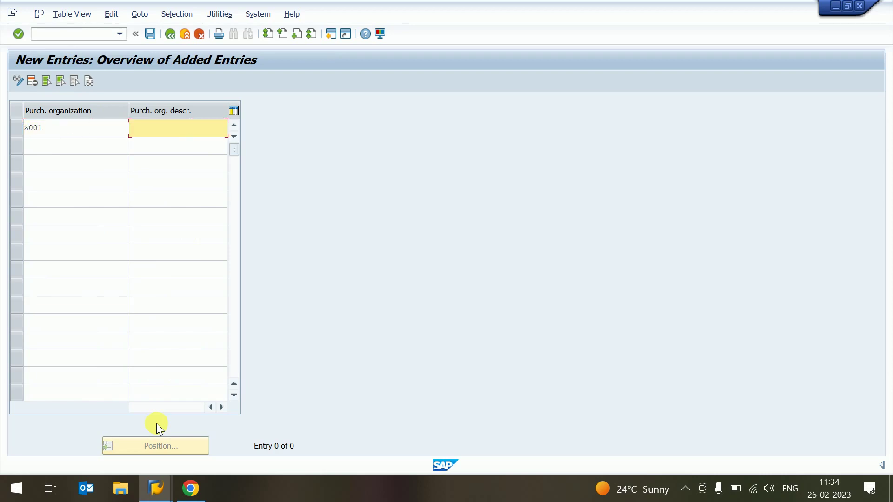
pyautogui.write('Z001 Plant Purchase')
pyautogui.press('Return')
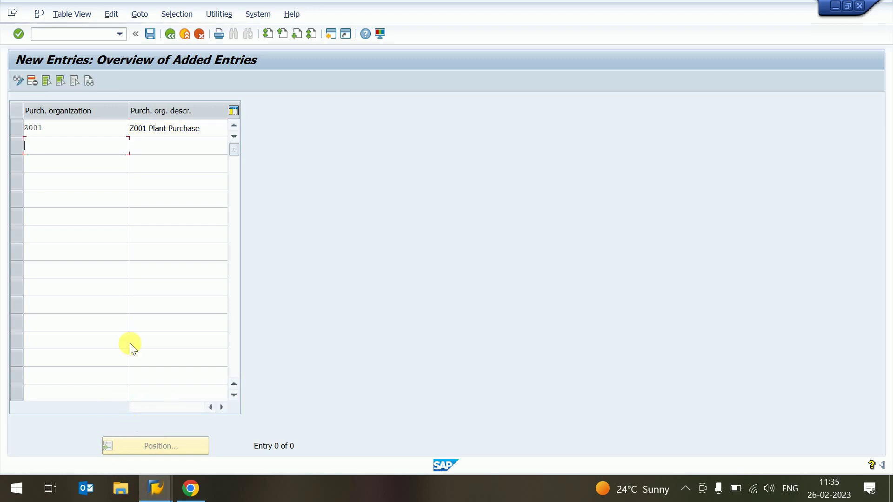
pyautogui.click(152, 36)
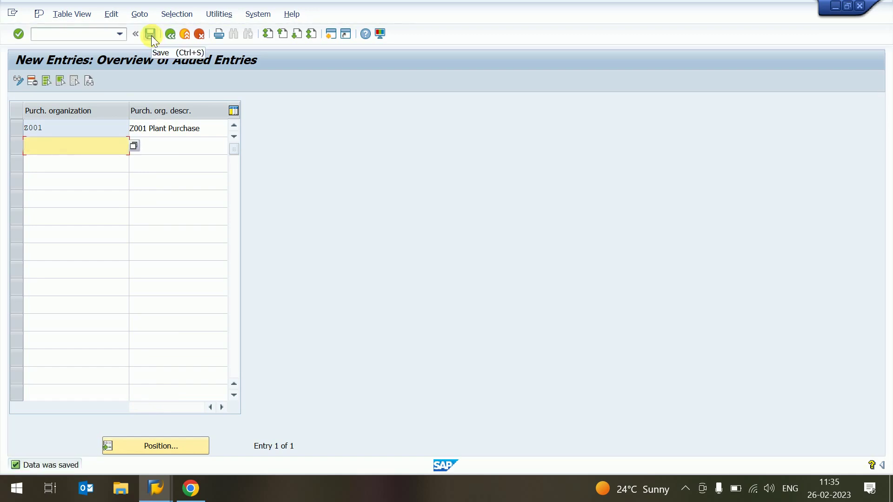
# Go back out to the Customizing: Execute Project screen.
pyautogui.click(172, 35)
pyautogui.click(172, 36)
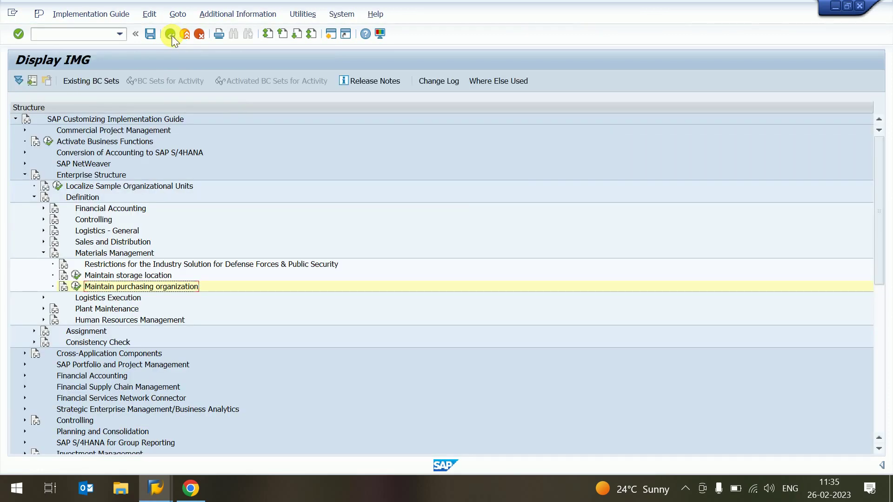
pyautogui.click(186, 34)
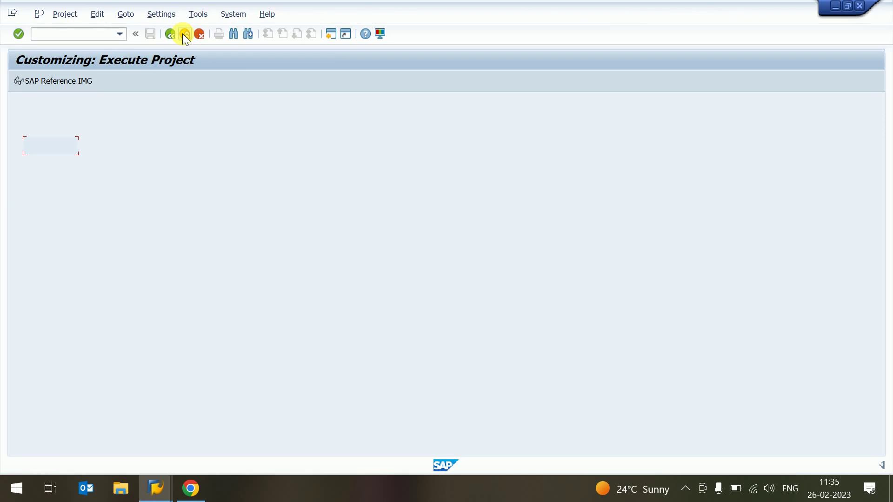